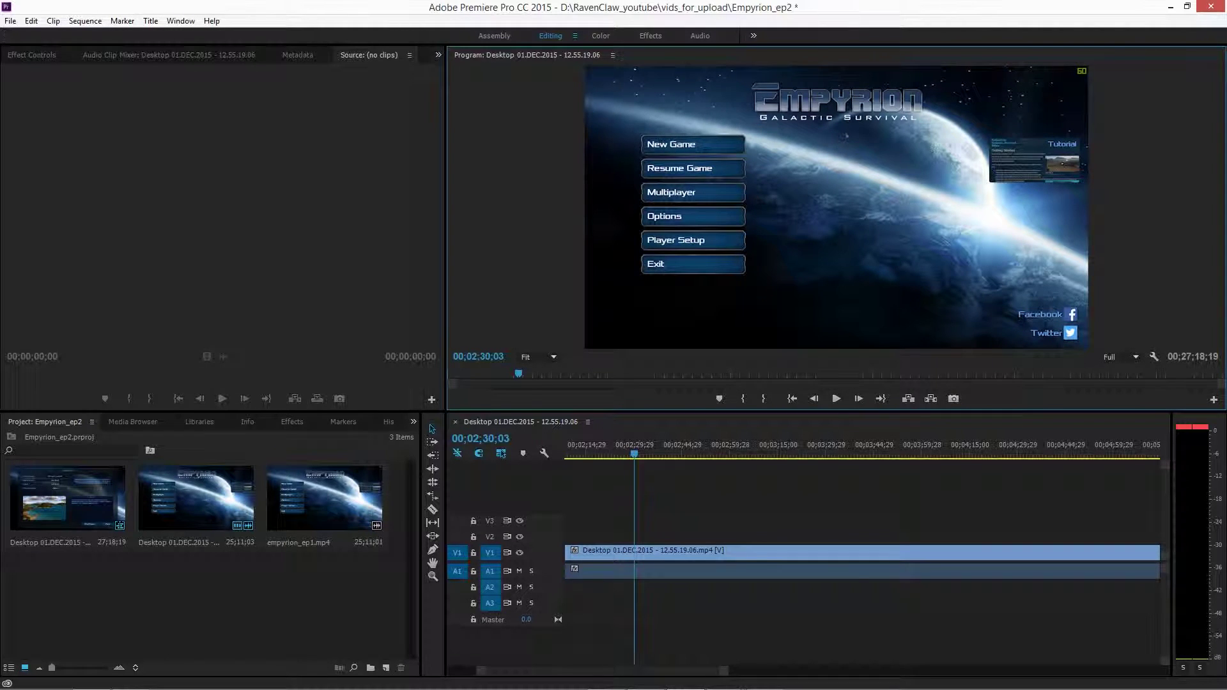
Bring the ShadowPlay window over the timeline to view it, then hide it again.
{"action": "left_click", "coordinate": [724, 677]}
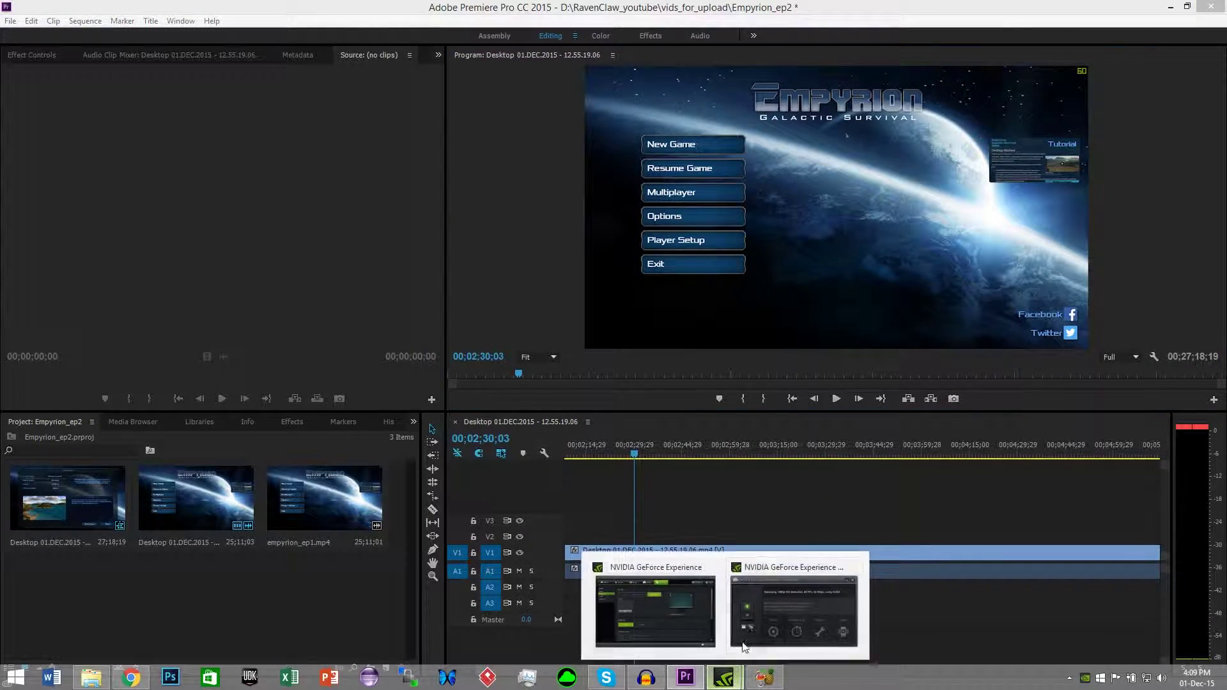
{"action": "left_click", "coordinate": [744, 646]}
{"action": "mouse_move", "coordinate": [905, 168]}
{"action": "left_mouse_down"}
{"action": "mouse_move", "coordinate": [598, 394]}
{"action": "mouse_move", "coordinate": [630, 291]}
{"action": "left_mouse_up"}
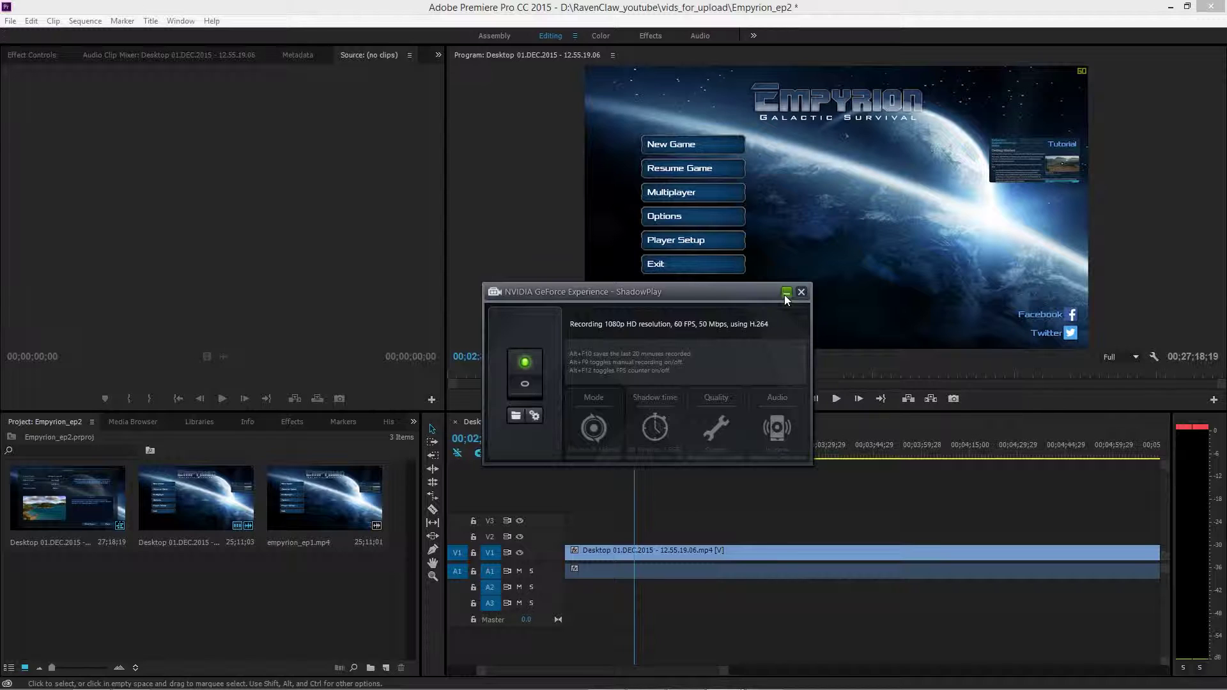
{"action": "left_click", "coordinate": [786, 293]}
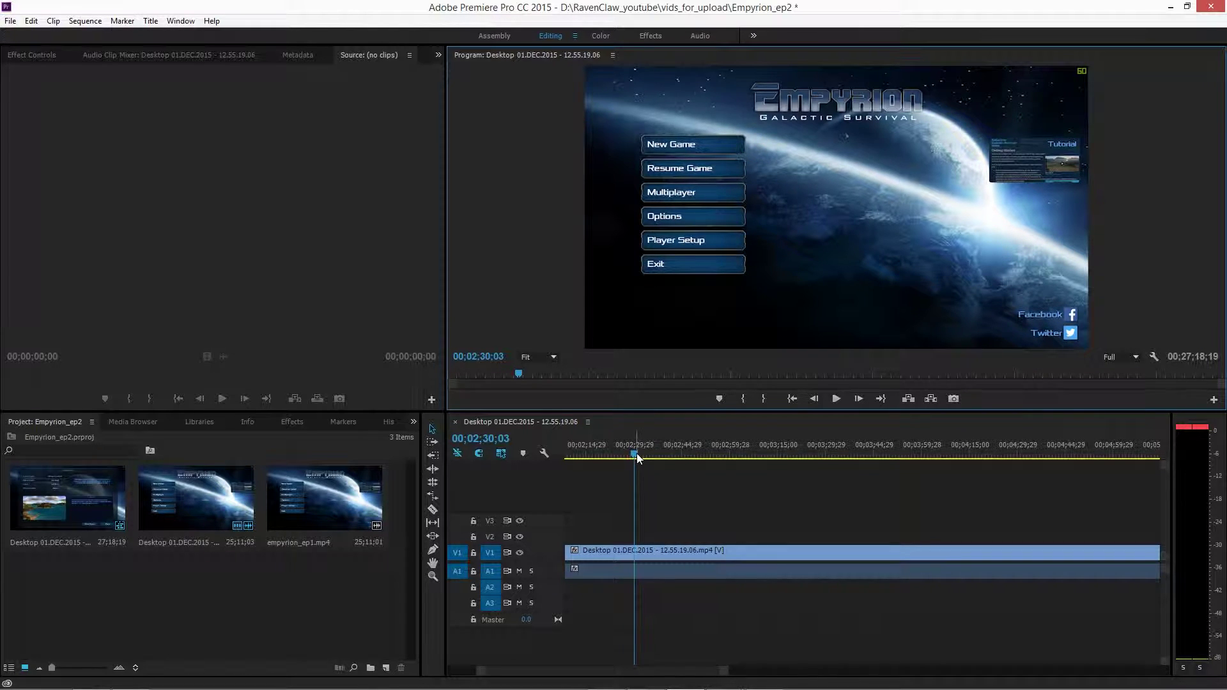
Lower the Windows volume and play the recording from the multiplayer server list, about 03;28.
{"action": "left_click_drag", "start_coordinate": [636, 456], "coordinate": [685, 455]}
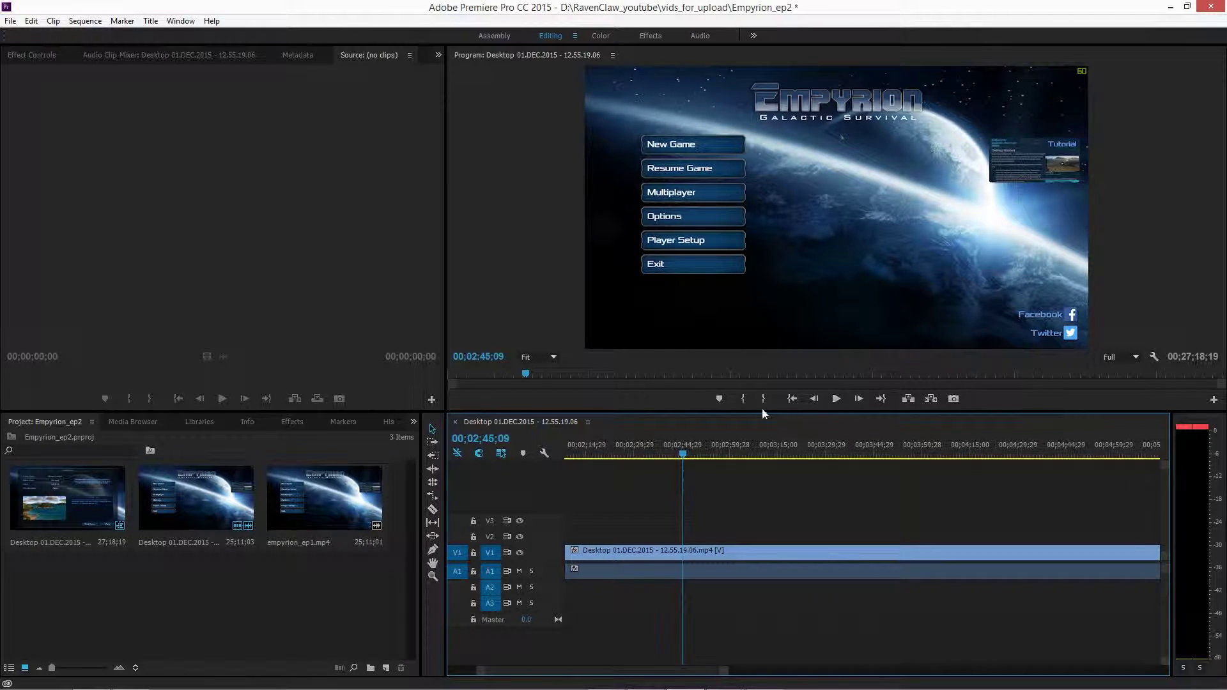
{"action": "left_click_drag", "start_coordinate": [683, 454], "coordinate": [791, 454]}
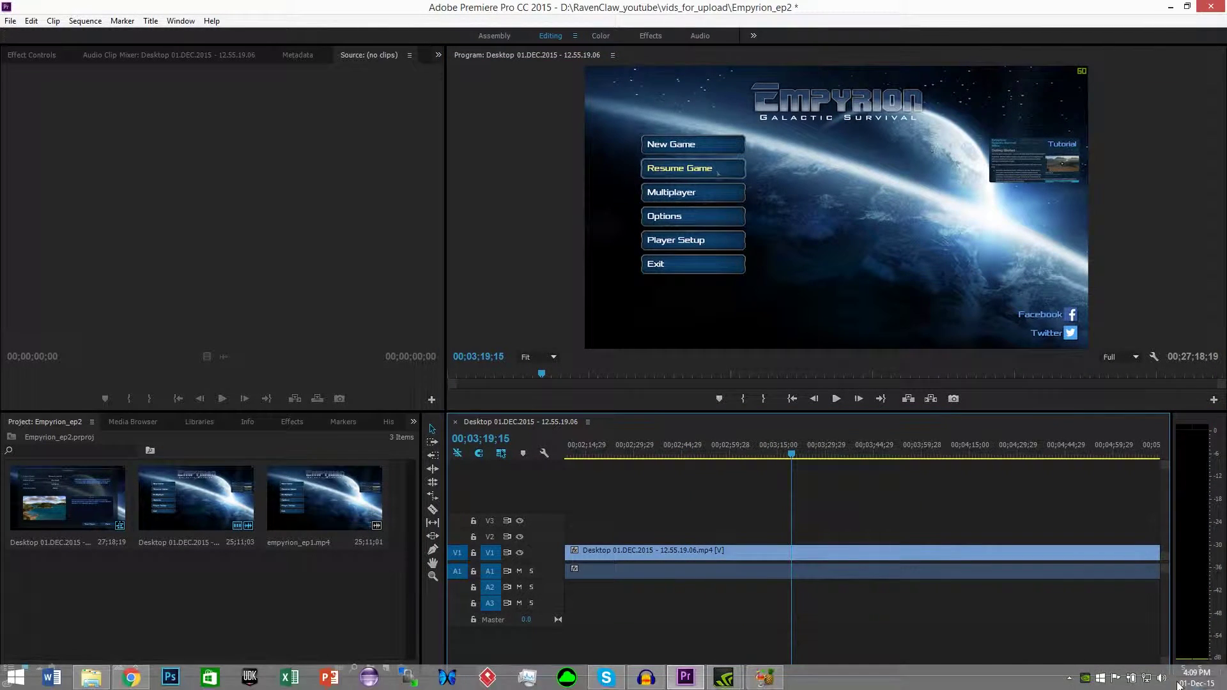
{"action": "left_click", "coordinate": [1162, 679]}
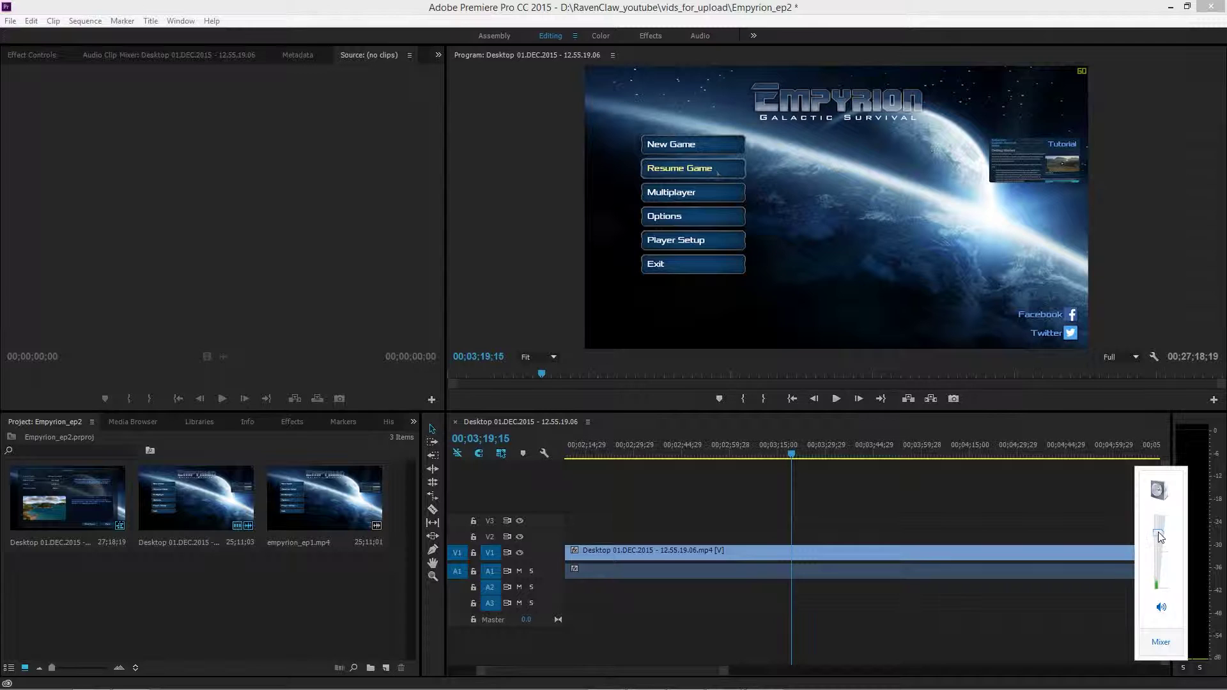
{"action": "left_click_drag", "start_coordinate": [1158, 532], "coordinate": [1158, 574]}
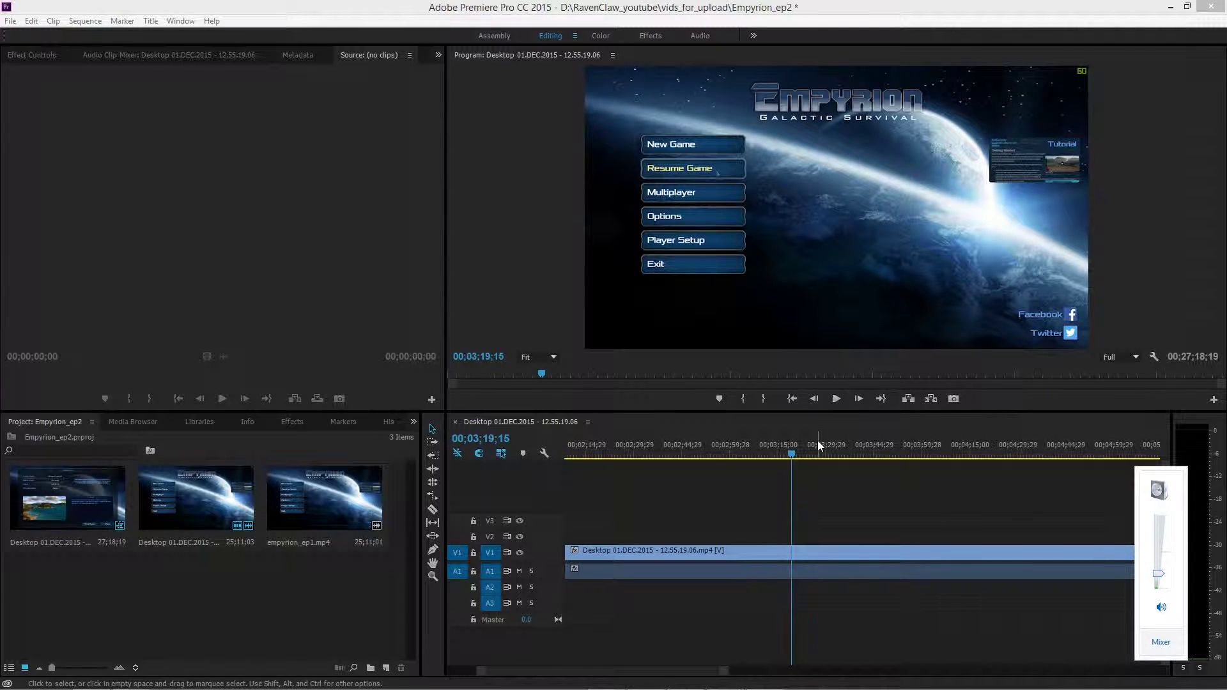
{"action": "left_click", "coordinate": [837, 404]}
{"action": "left_click", "coordinate": [821, 453]}
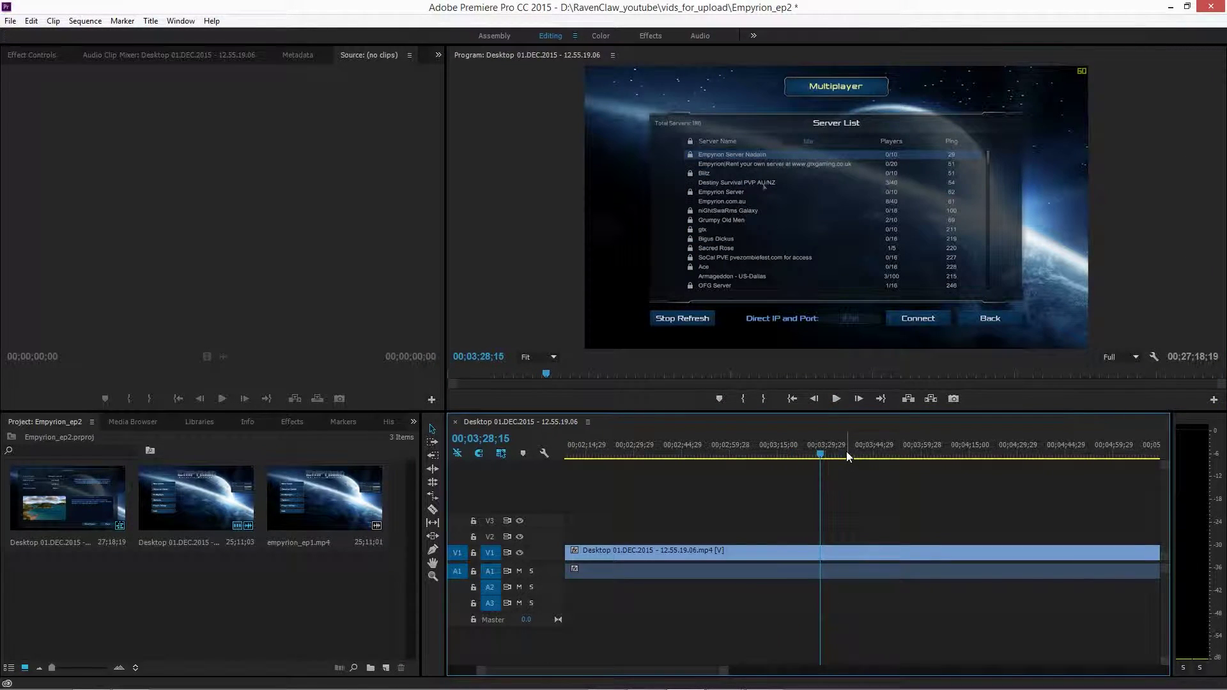
{"action": "left_click", "coordinate": [866, 455]}
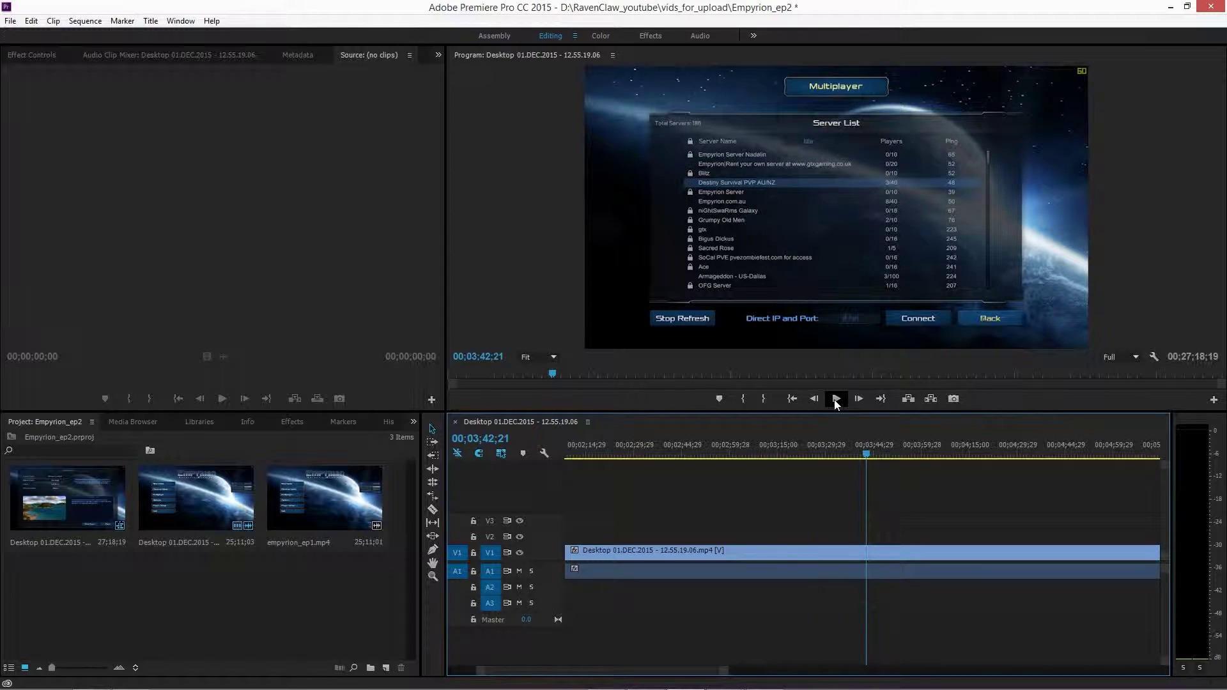
Step forward to the New Game screen part and play it to check audio sync.
{"action": "left_click", "coordinate": [929, 455]}
{"action": "left_click", "coordinate": [981, 454]}
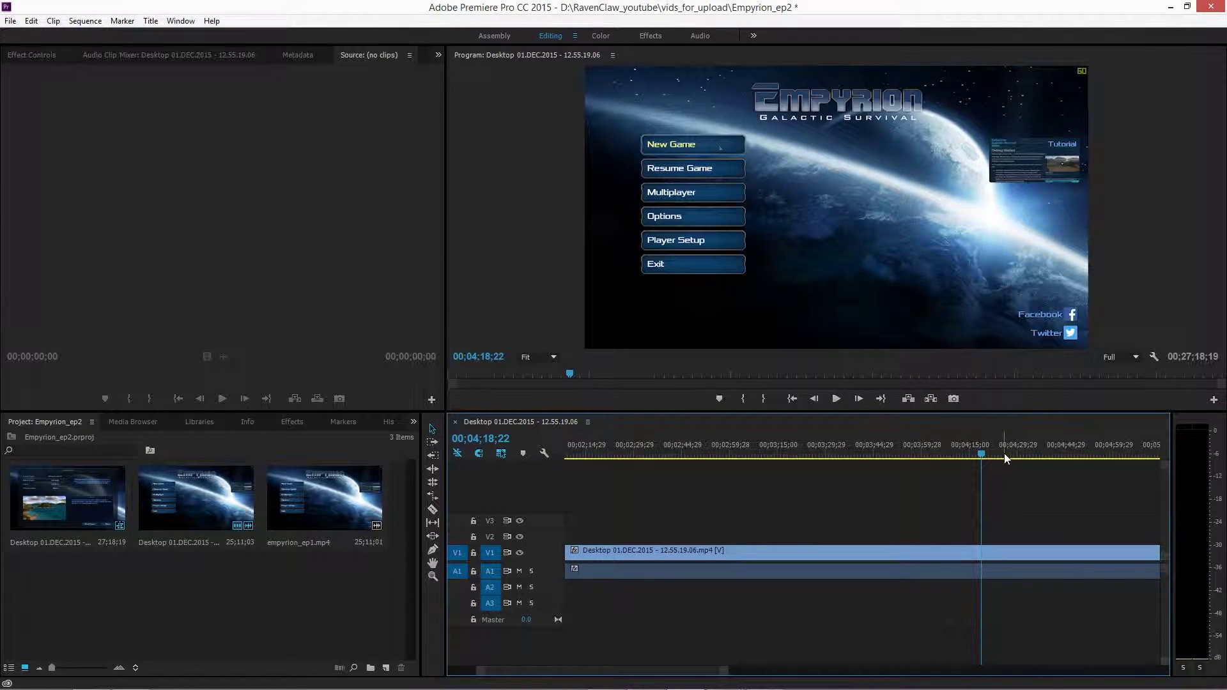
{"action": "left_click", "coordinate": [1002, 455]}
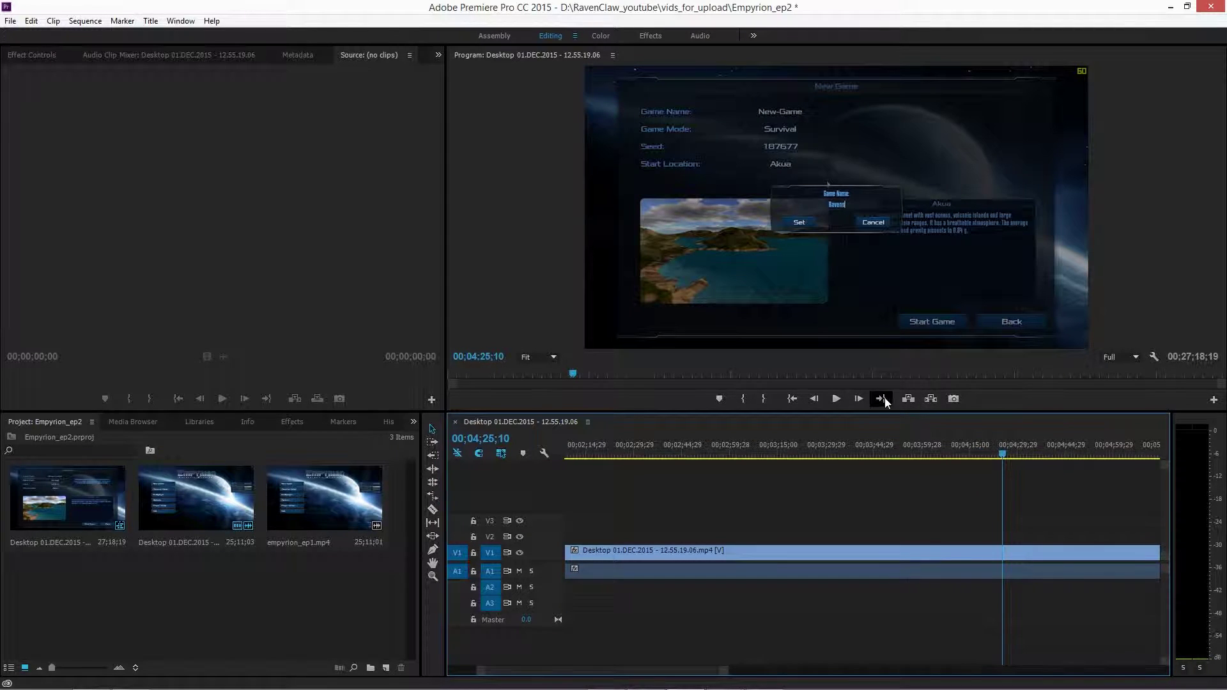
{"action": "left_click", "coordinate": [1024, 454]}
{"action": "left_click", "coordinate": [837, 399]}
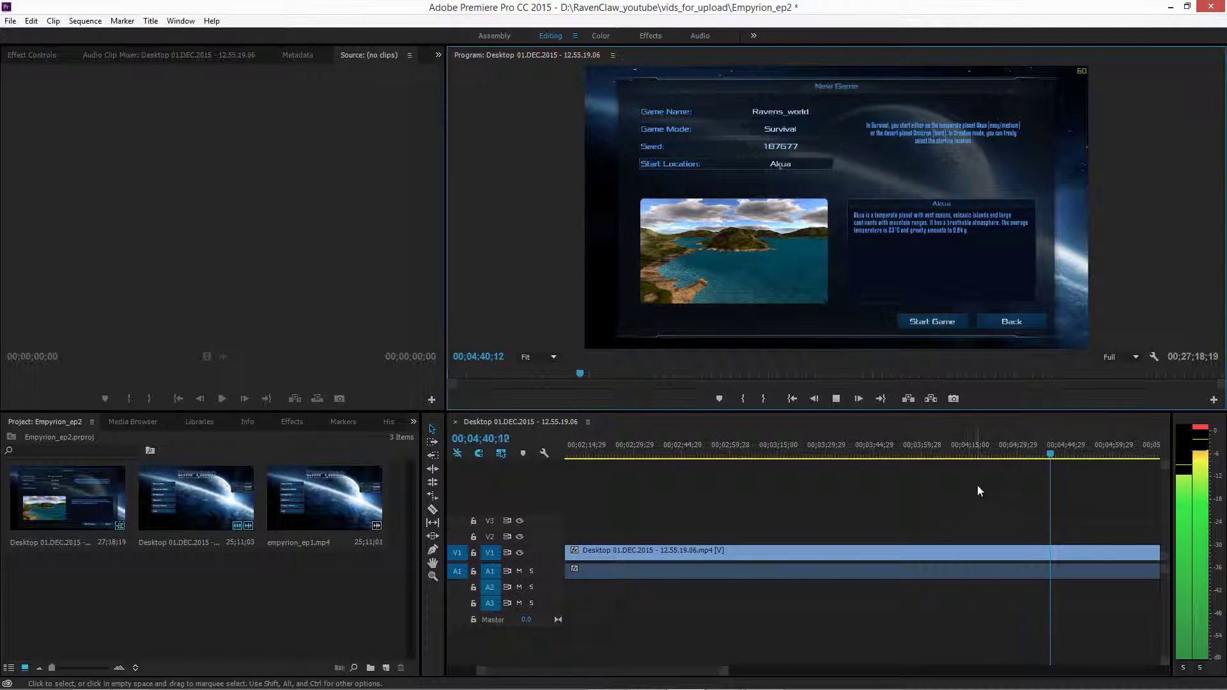
{"action": "left_click", "coordinate": [835, 400]}
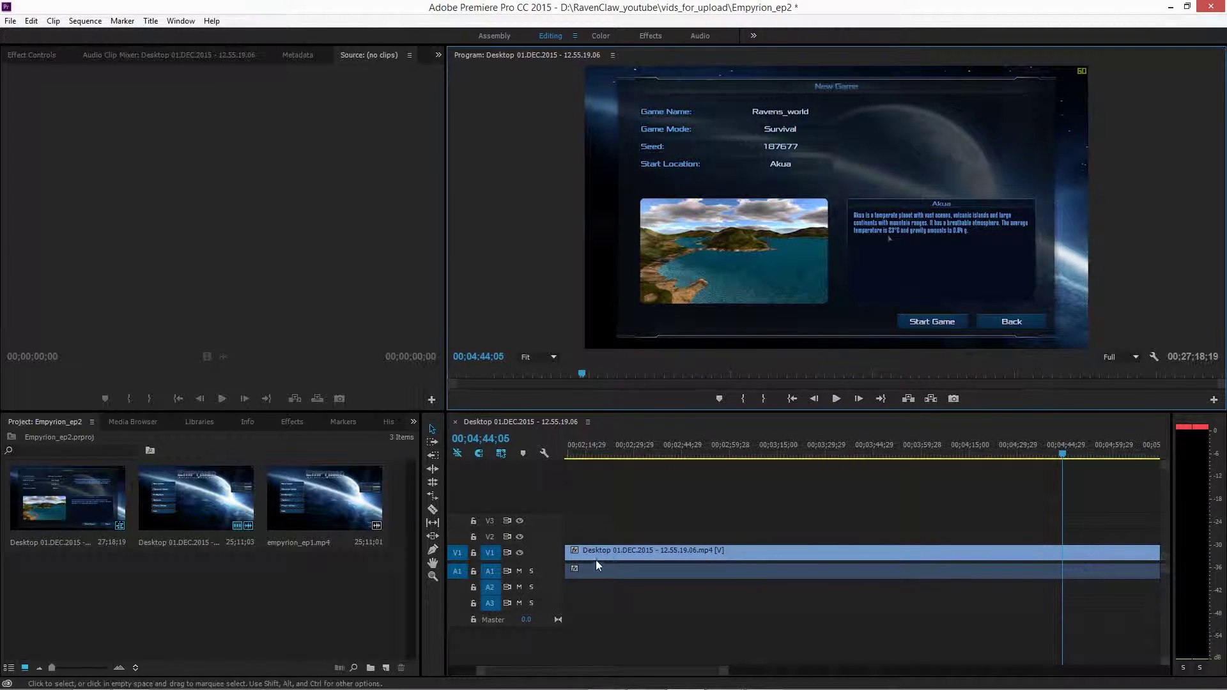
Delete the Desktop recording clip and put empyrion_ep1.mp4 at the sequence start.
{"action": "left_click", "coordinate": [634, 562]}
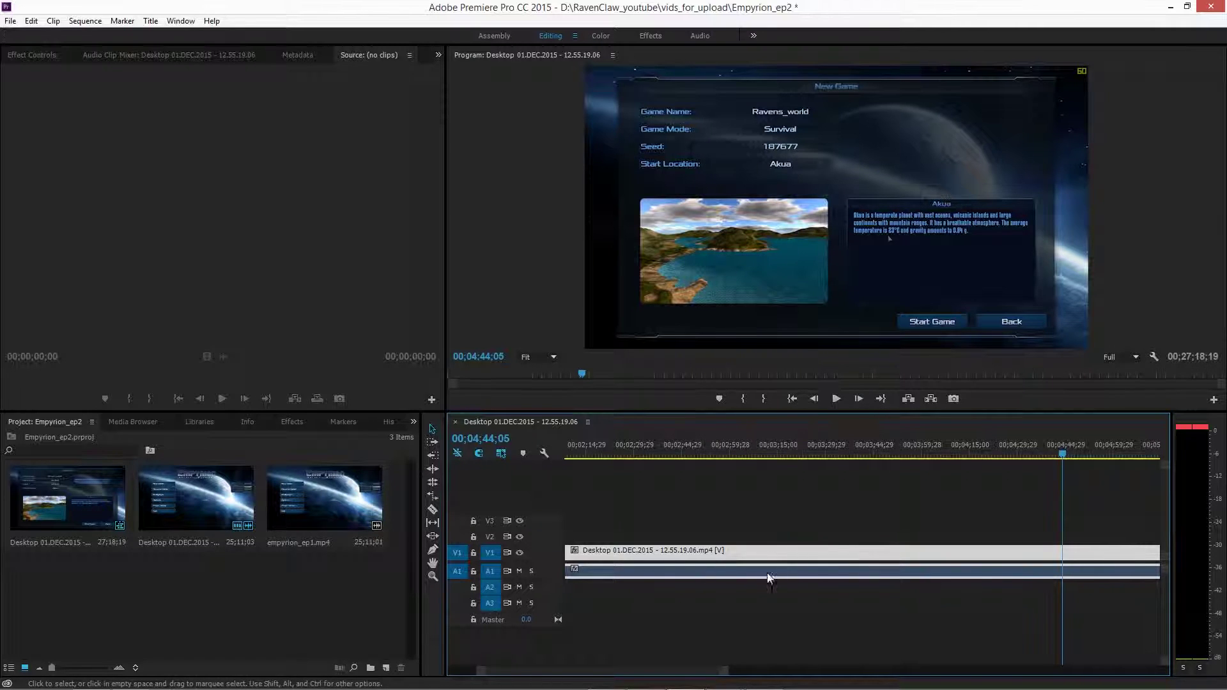
{"action": "key", "text": "Delete"}
{"action": "left_click_drag", "start_coordinate": [309, 506], "coordinate": [575, 579]}
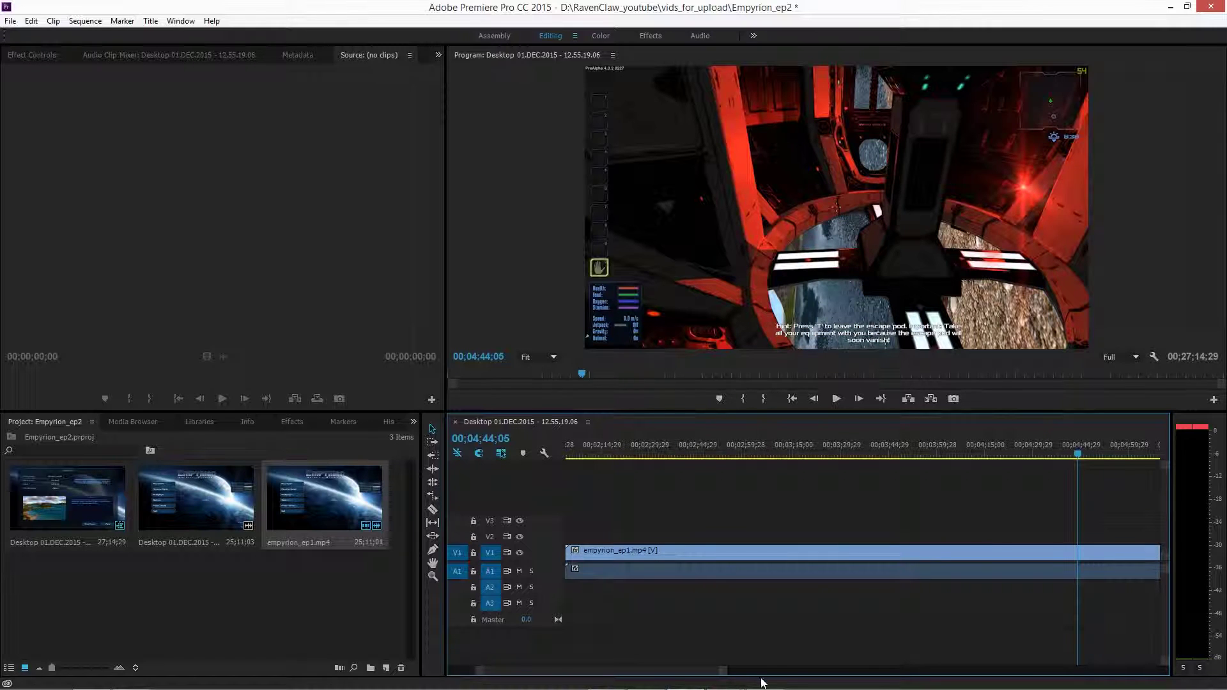
Load the Desktop 01.DEC.2015 - 12.55.19.06 recording as HandBrake's single-file source.
{"action": "mouse_move", "coordinate": [762, 685]}
{"action": "left_click", "coordinate": [770, 686]}
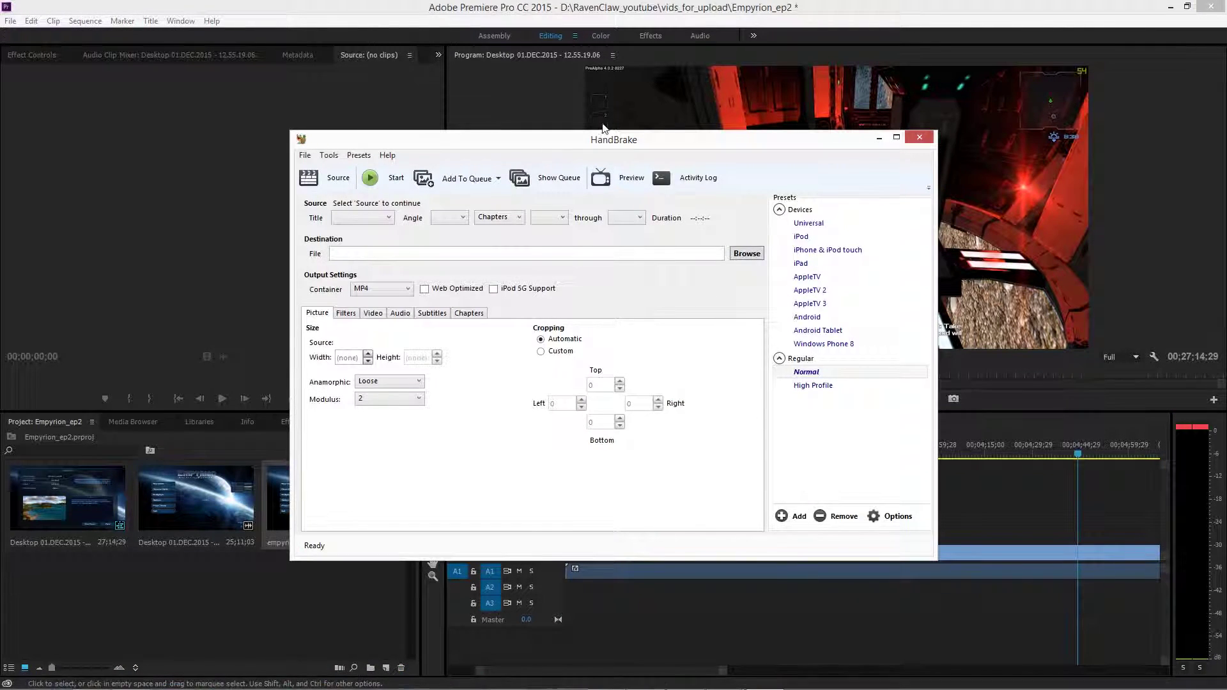
{"action": "mouse_move", "coordinate": [609, 145]}
{"action": "left_mouse_down"}
{"action": "mouse_move", "coordinate": [601, 119]}
{"action": "mouse_move", "coordinate": [615, 161]}
{"action": "left_mouse_up"}
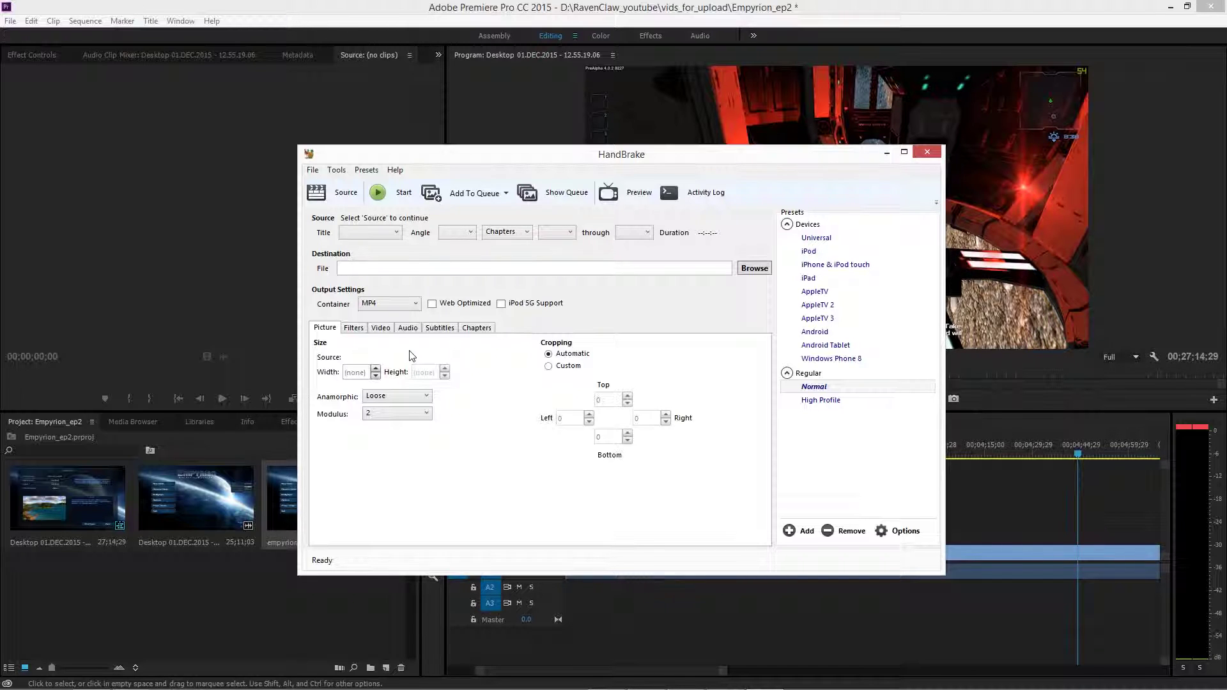
{"action": "left_click", "coordinate": [334, 193]}
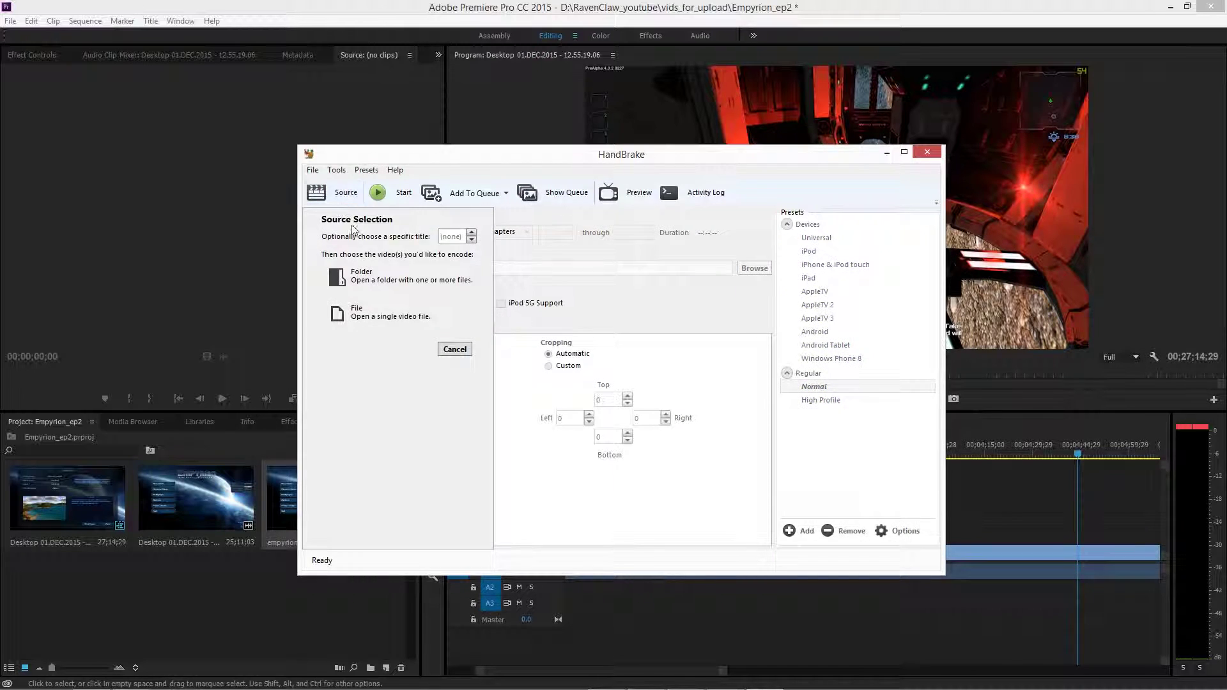
{"action": "left_click", "coordinate": [404, 327]}
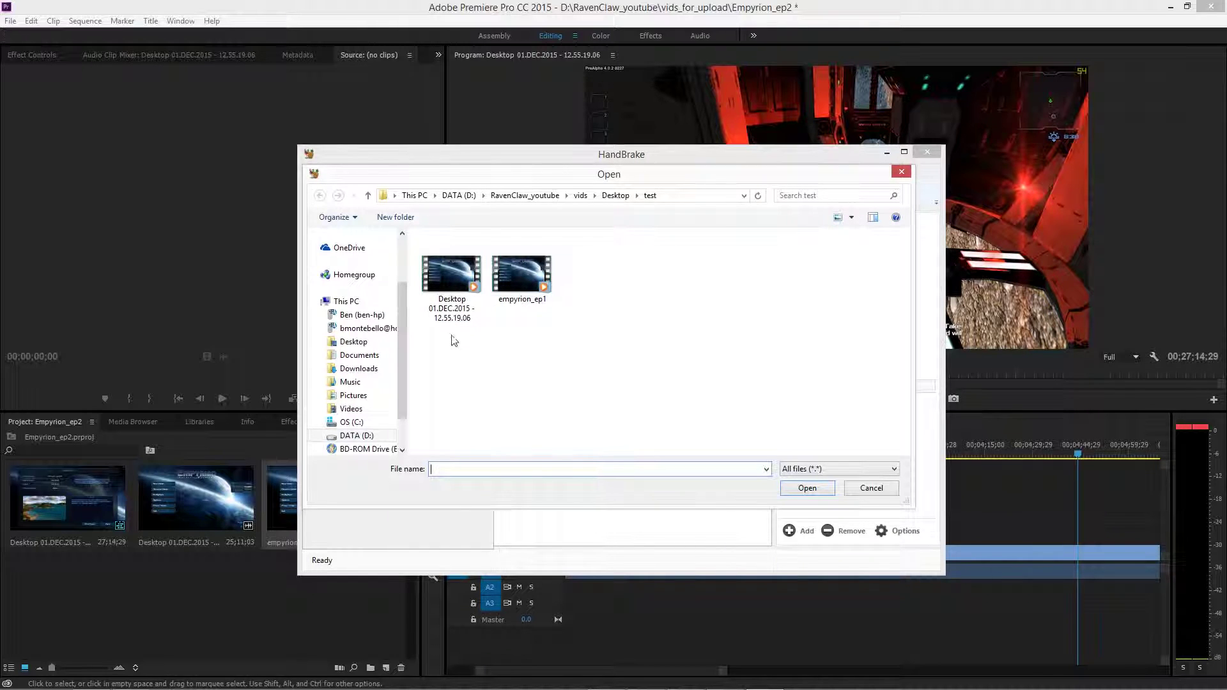
{"action": "left_click", "coordinate": [451, 274]}
{"action": "double_click", "coordinate": [451, 282]}
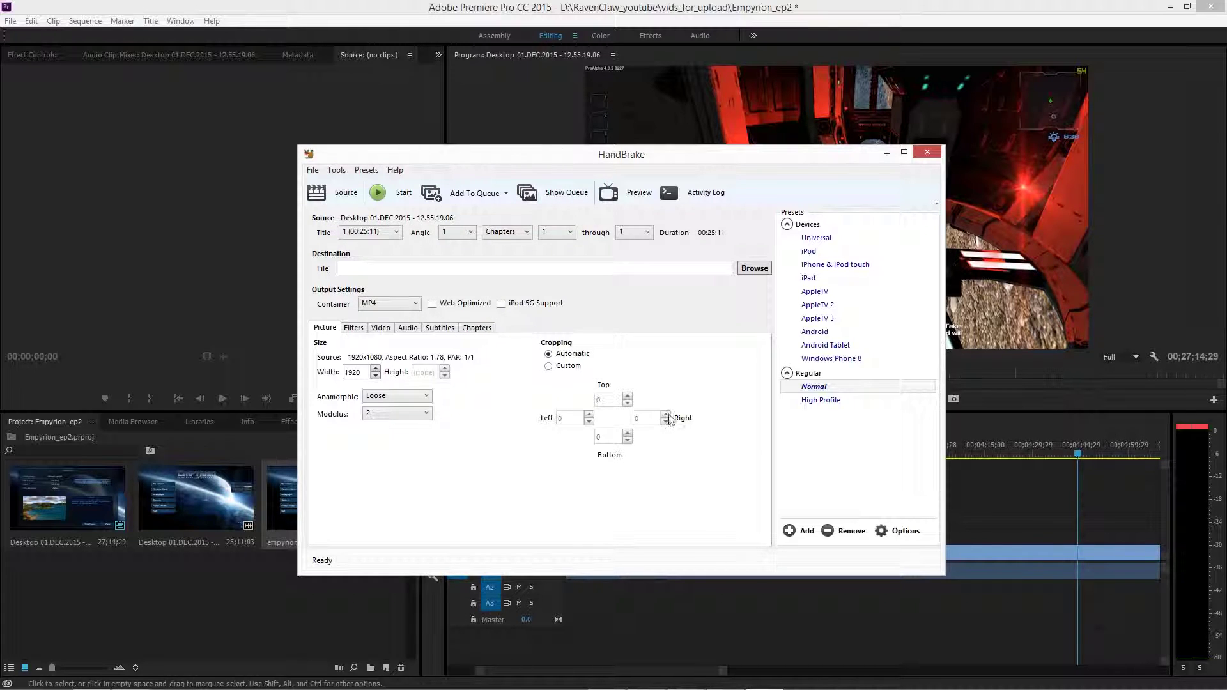
Set the video output to a constant 60 FPS framerate with Constant Quality RF 0.
{"action": "left_click", "coordinate": [387, 331]}
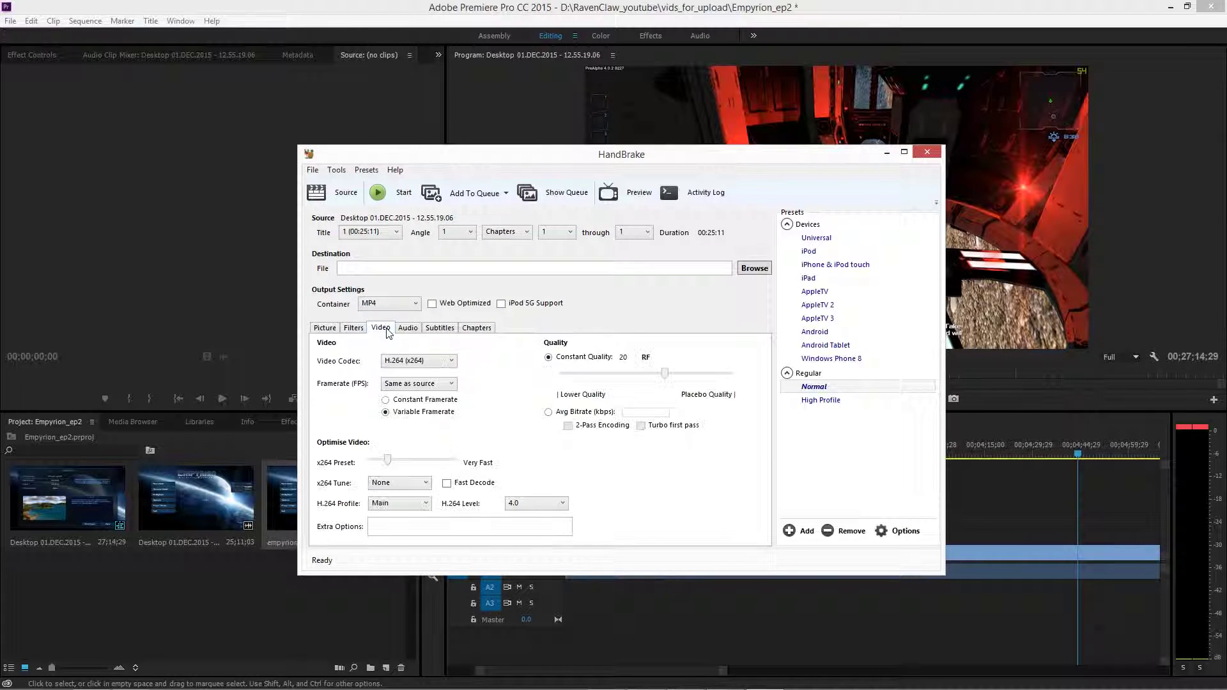
{"action": "left_click", "coordinate": [432, 384]}
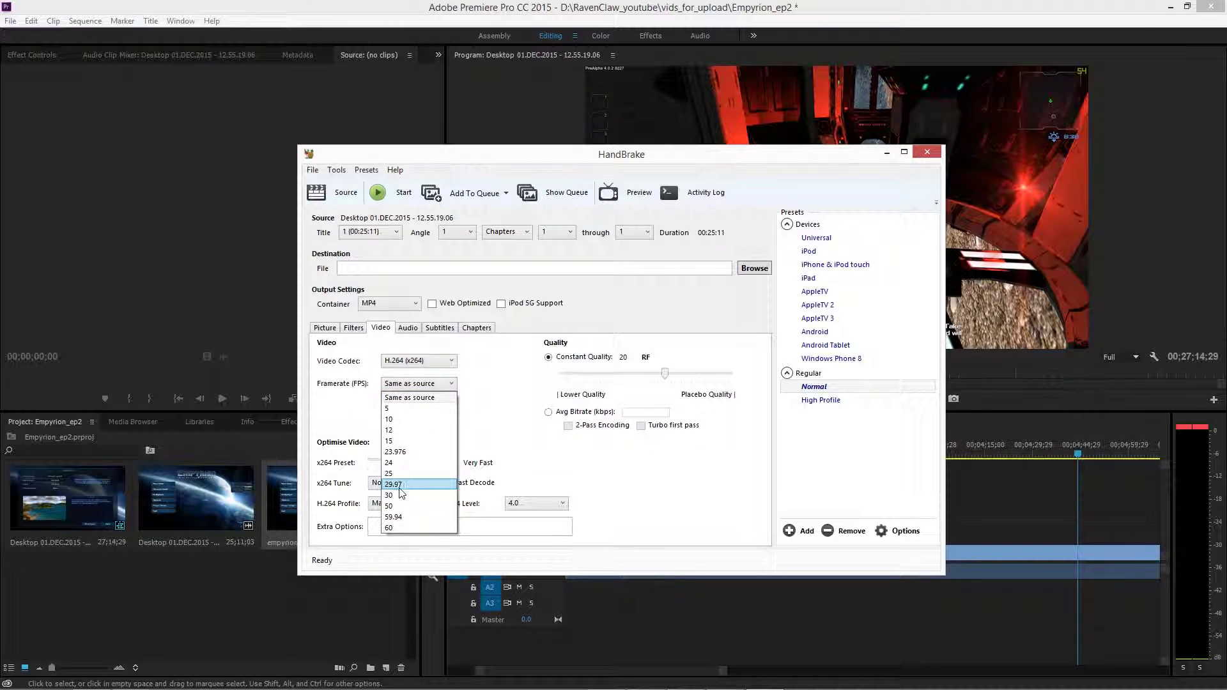
{"action": "left_click", "coordinate": [392, 528]}
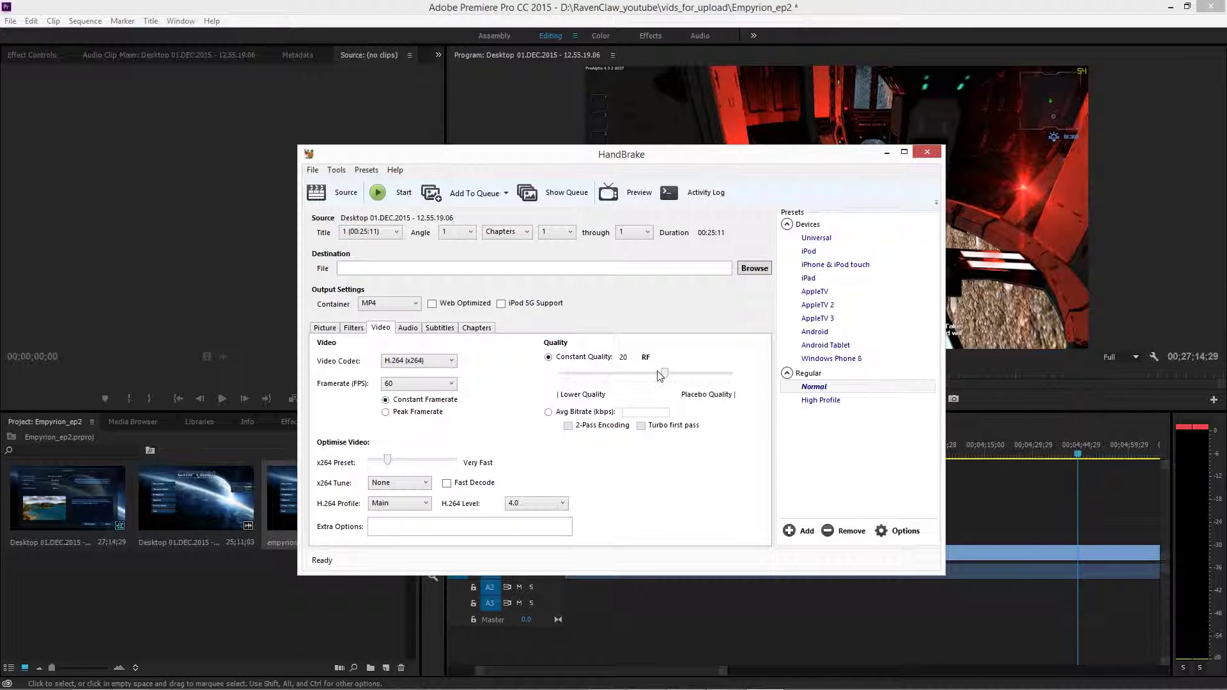
{"action": "left_click_drag", "start_coordinate": [665, 374], "coordinate": [757, 381]}
{"action": "mouse_move", "coordinate": [732, 374]}
{"action": "left_mouse_down"}
{"action": "mouse_move", "coordinate": [707, 380]}
{"action": "mouse_move", "coordinate": [733, 376]}
{"action": "left_mouse_up"}
{"action": "left_click", "coordinate": [430, 270]}
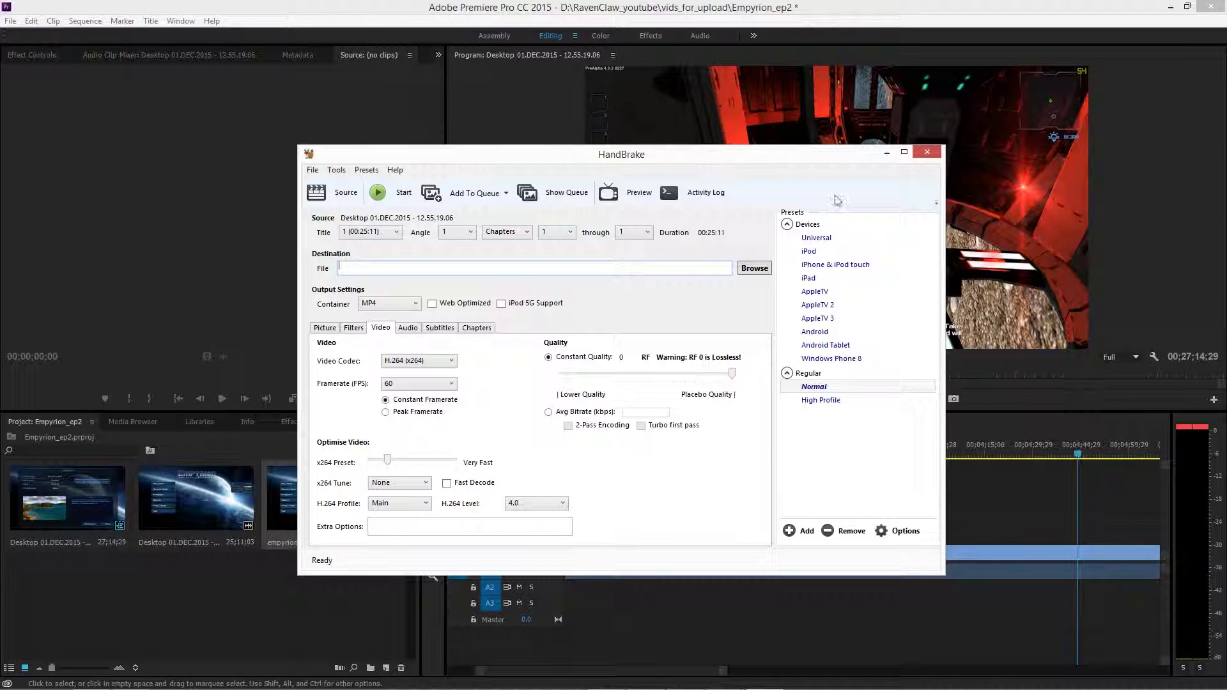
Close HandBrake, place empyrion_ep1.mp4 in the sequence, and play from about 04;12.
{"action": "left_click", "coordinate": [926, 153]}
{"action": "left_click", "coordinate": [225, 579]}
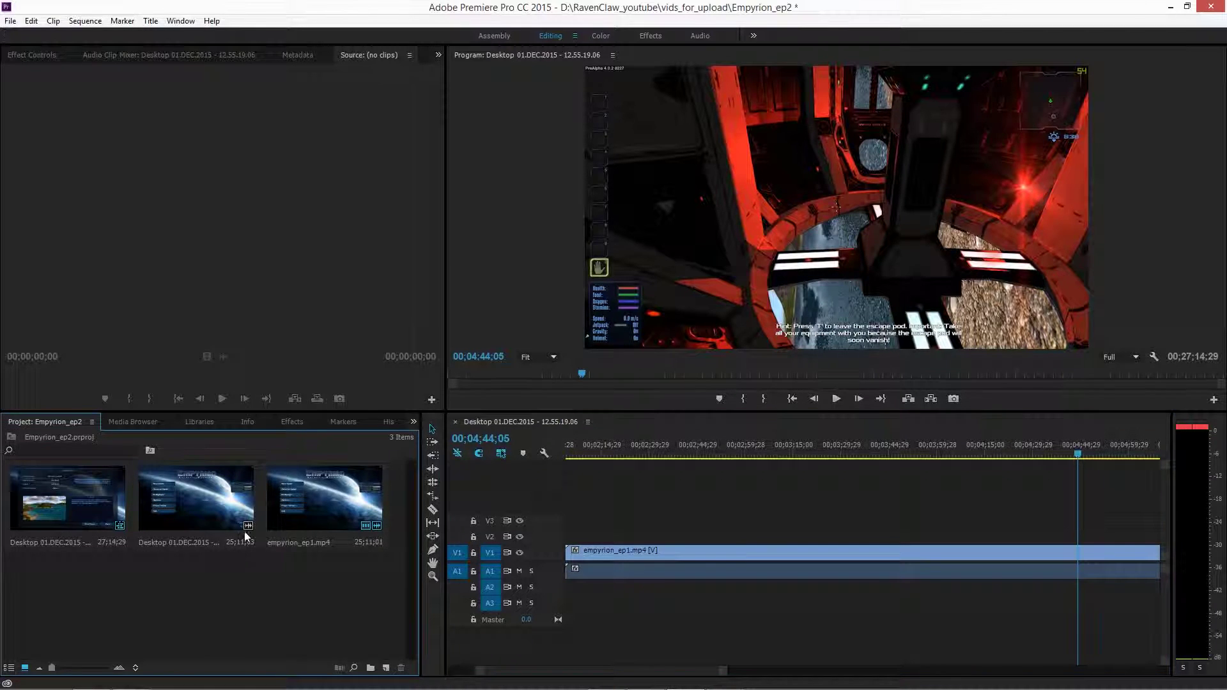
{"action": "left_click_drag", "start_coordinate": [369, 529], "coordinate": [548, 555]}
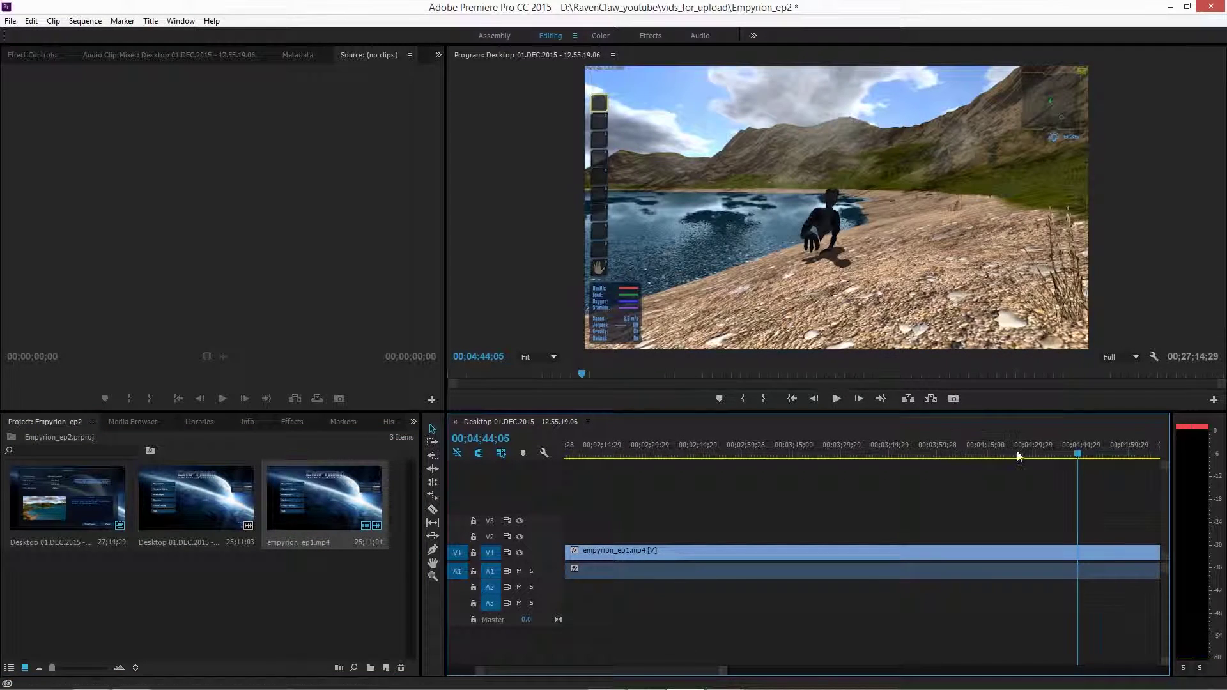
{"action": "left_click_drag", "start_coordinate": [1016, 452], "coordinate": [976, 454]}
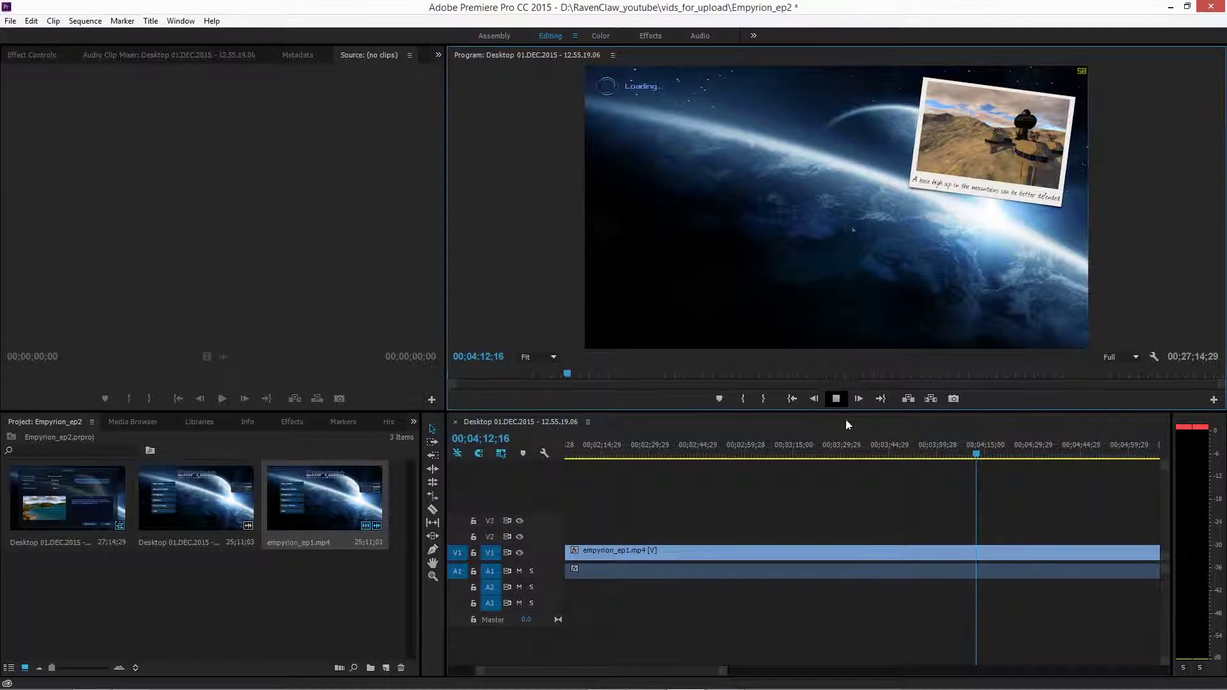
{"action": "left_click", "coordinate": [839, 399]}
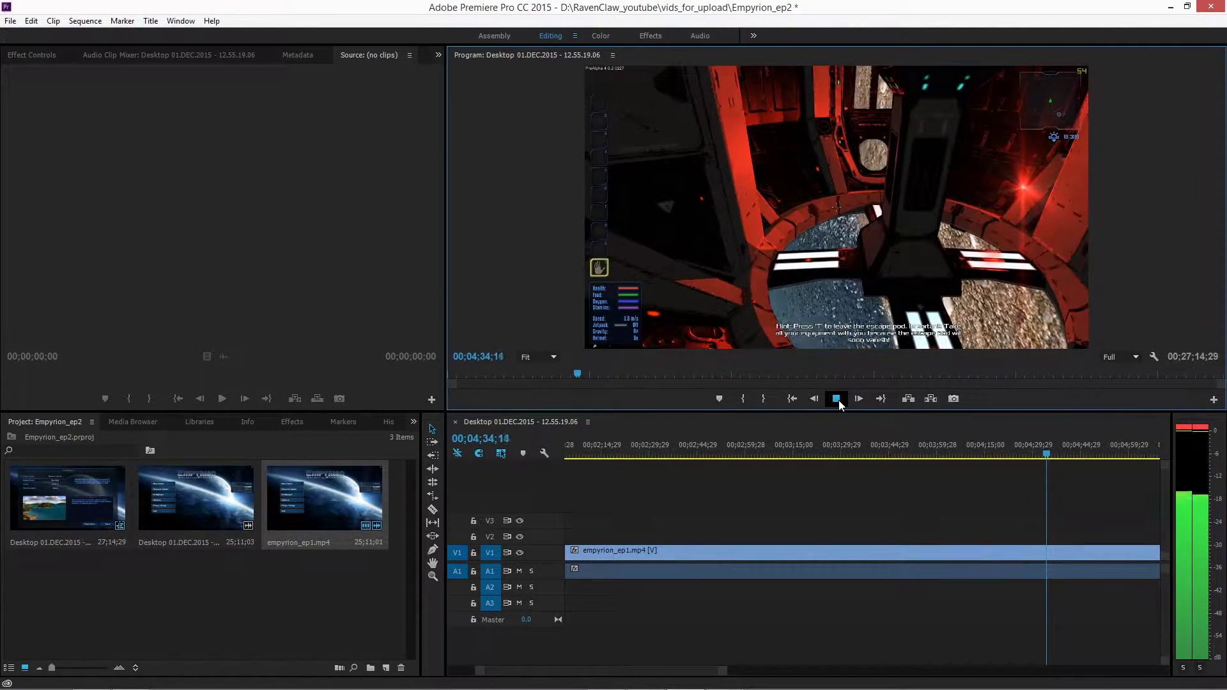
Stop empyrion_ep1.mp4 playback at about 4:34, inside the escape pod.
{"action": "left_click", "coordinate": [838, 400]}
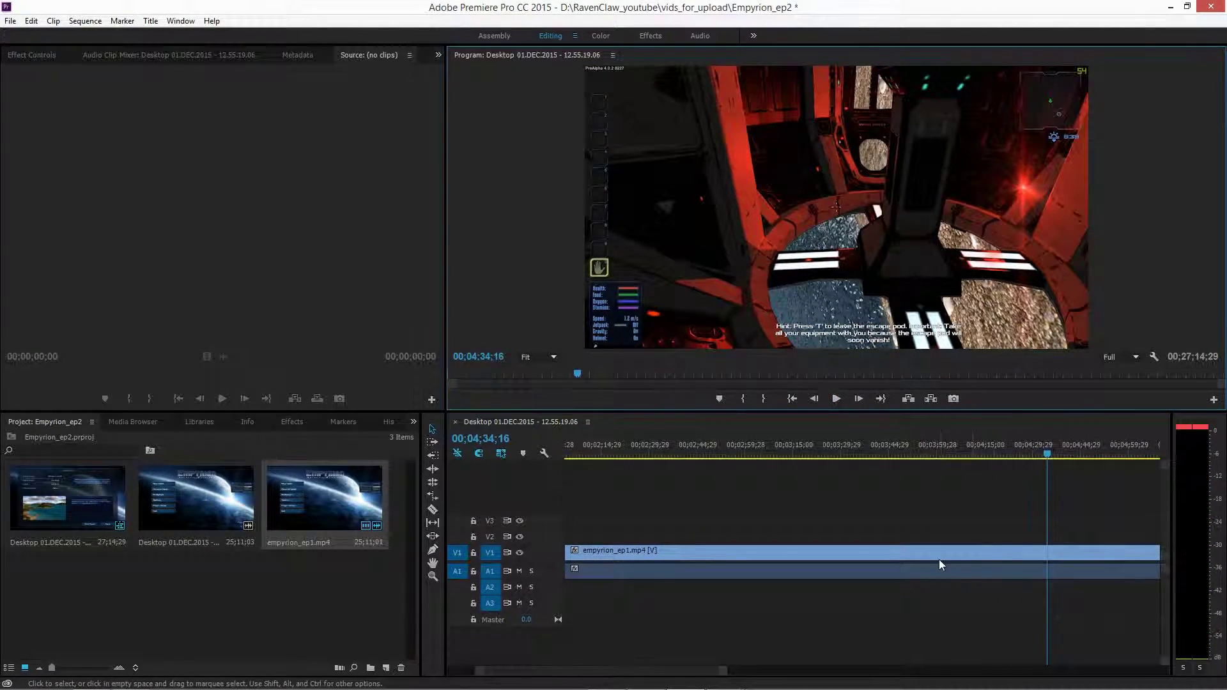